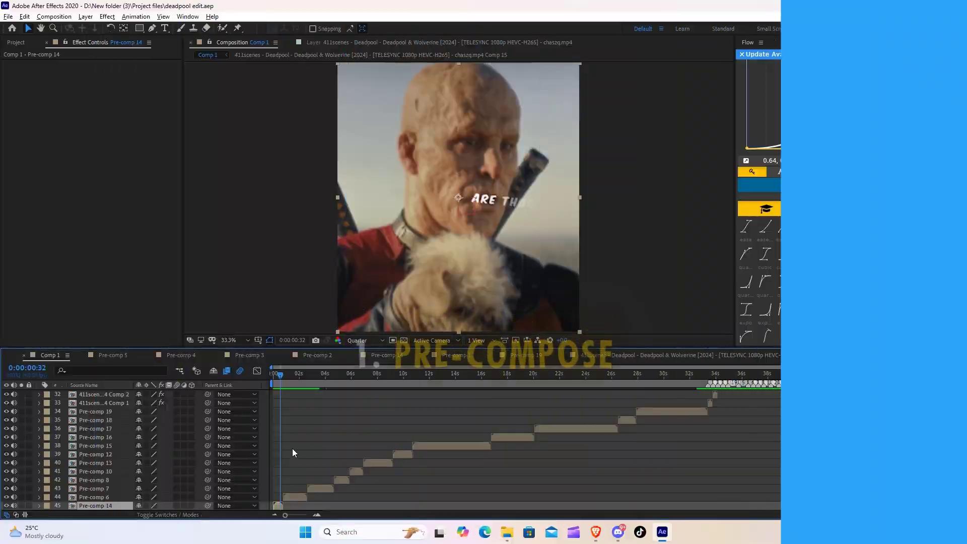
# Pre-compose the selected scene pre-comp layers into Pre-comp 20 and open it.
pyautogui.scroll(-3, 353, 454)
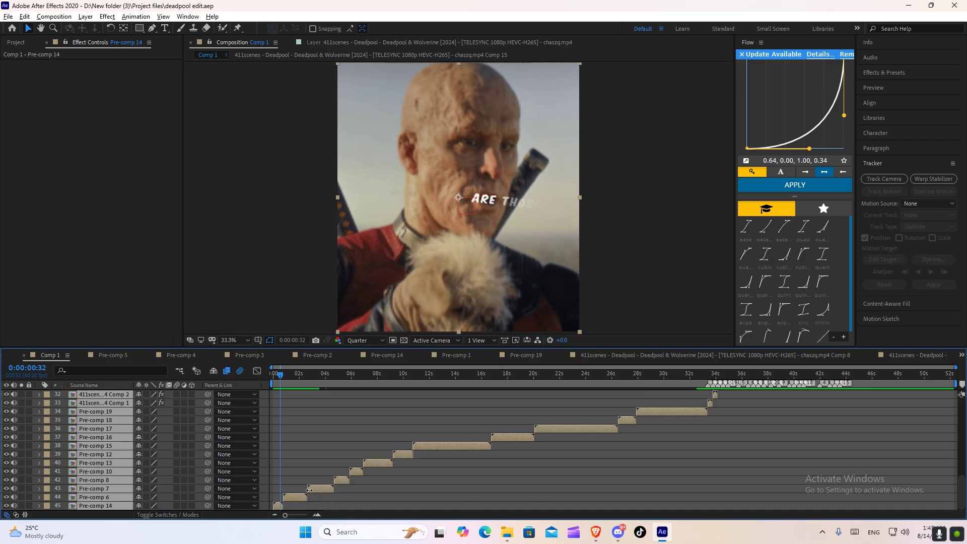
pyautogui.rightClick(296, 501)
pyautogui.click(343, 448)
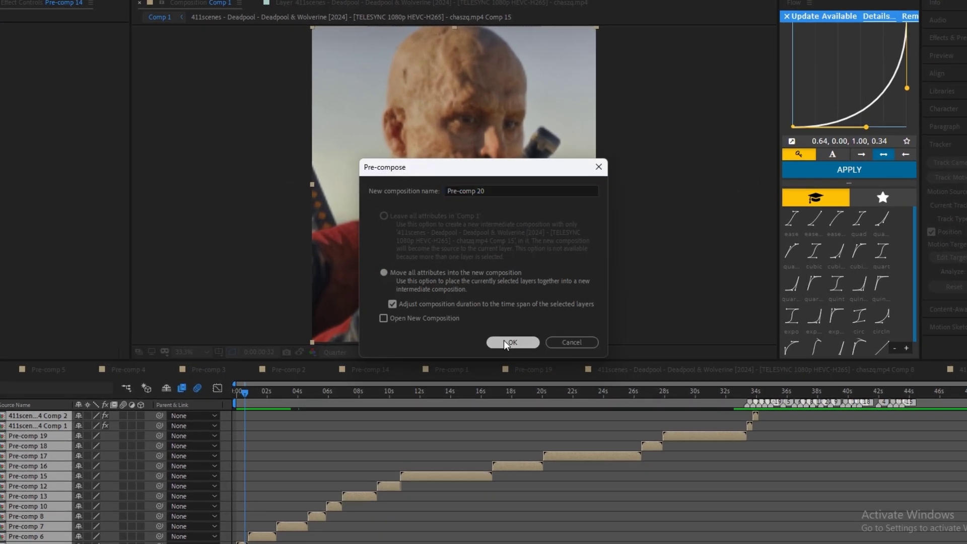
pyautogui.click(506, 344)
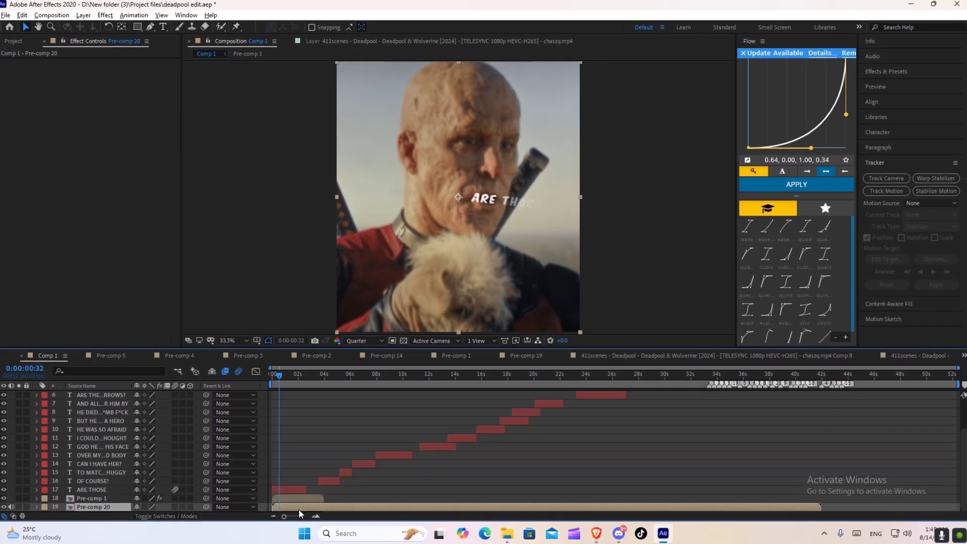
pyautogui.doubleClick(298, 508)
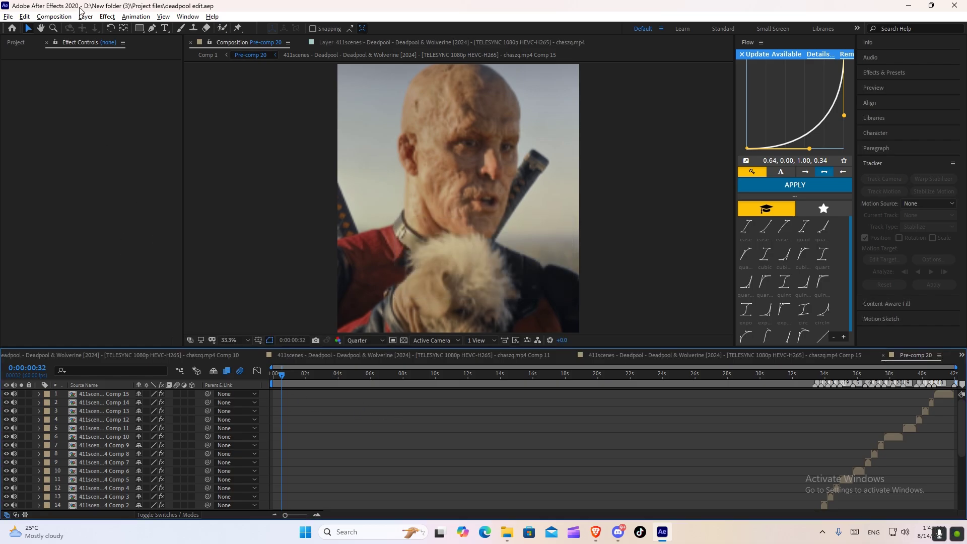
# Add an adjustment layer to Pre-comp 20 and apply S_Sharpen to it.
pyautogui.click(85, 16)
pyautogui.click(305, 94)
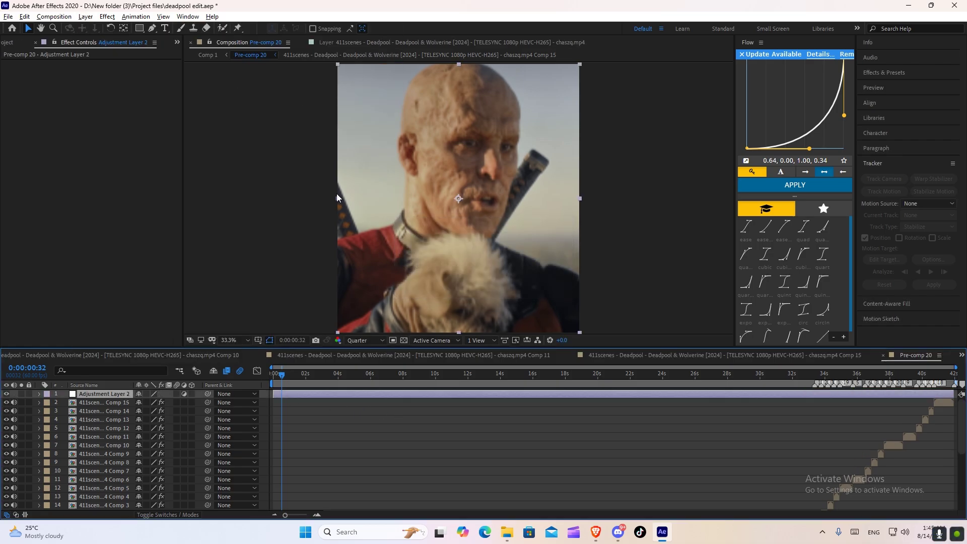
pyautogui.hotkey('ctrl', 'space')
pyautogui.write('s_s')
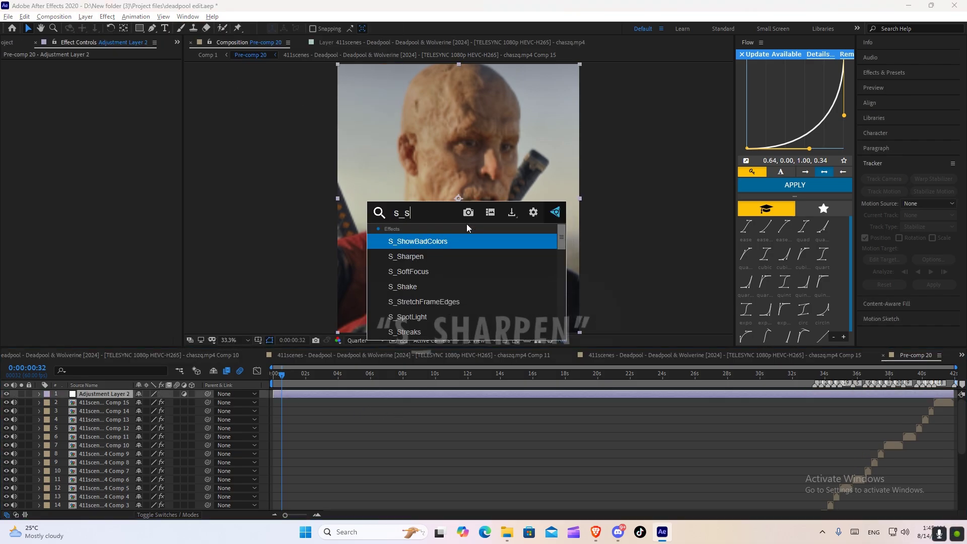
pyautogui.write('har')
pyautogui.press('Return')
# Preview at Full resolution and set S_Sharpen's Sharpen Amp to 0.5.
pyautogui.scroll(3, 424, 200)
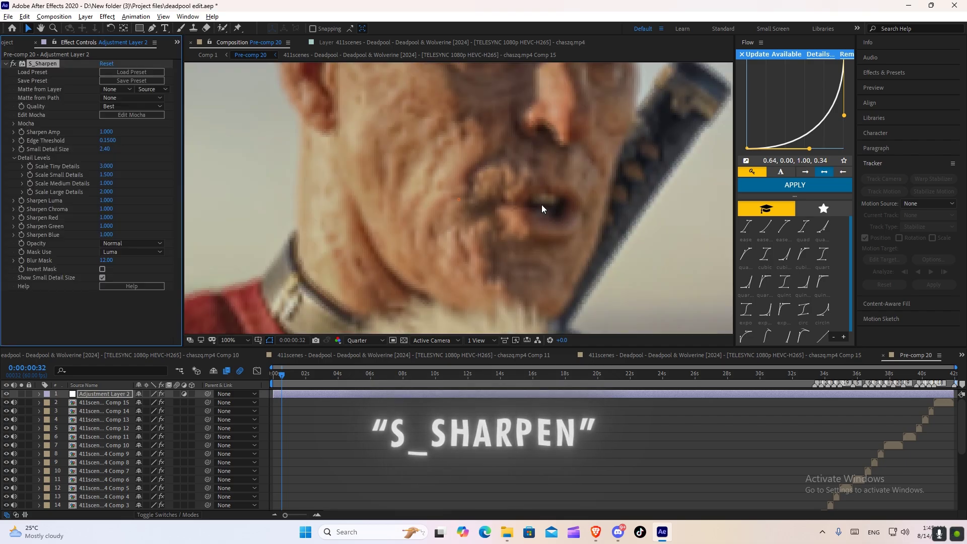
pyautogui.click(366, 340)
pyautogui.click(361, 361)
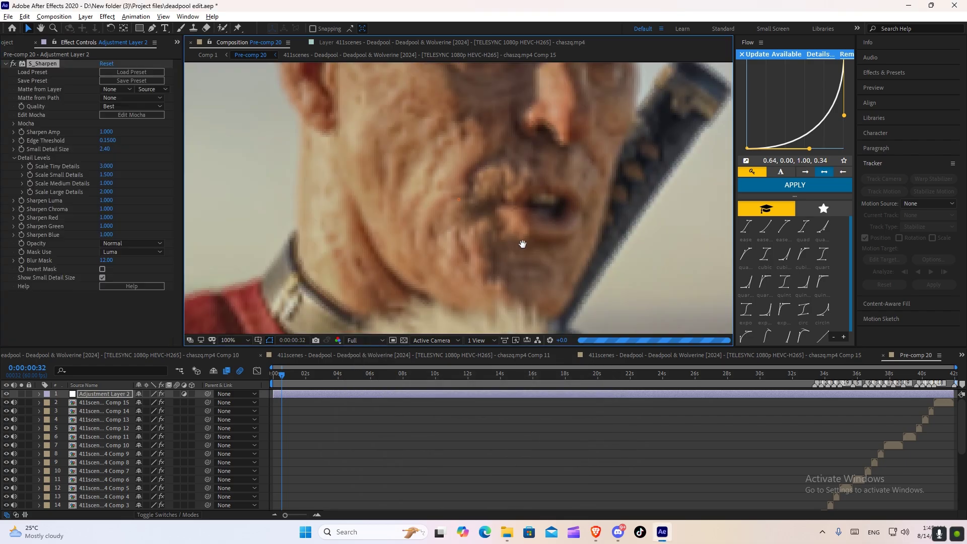
pyautogui.moveTo(523, 245); pyautogui.dragTo(513, 248)
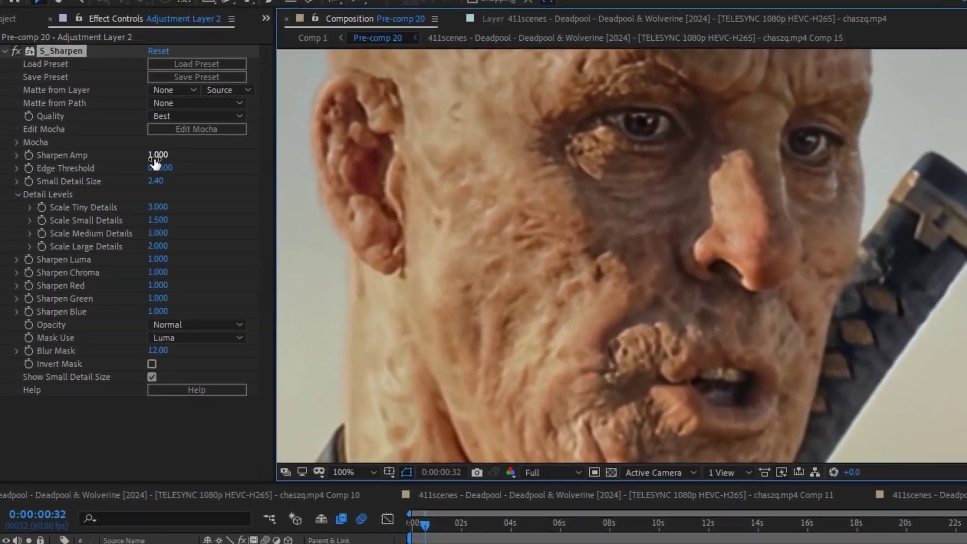
pyautogui.click(111, 134)
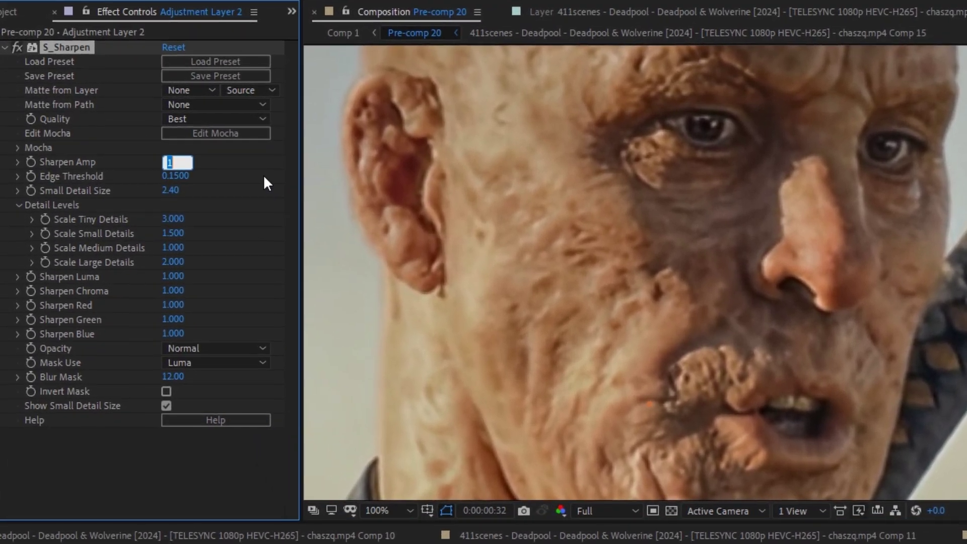
pyautogui.write('0.5')
pyautogui.press('Return')
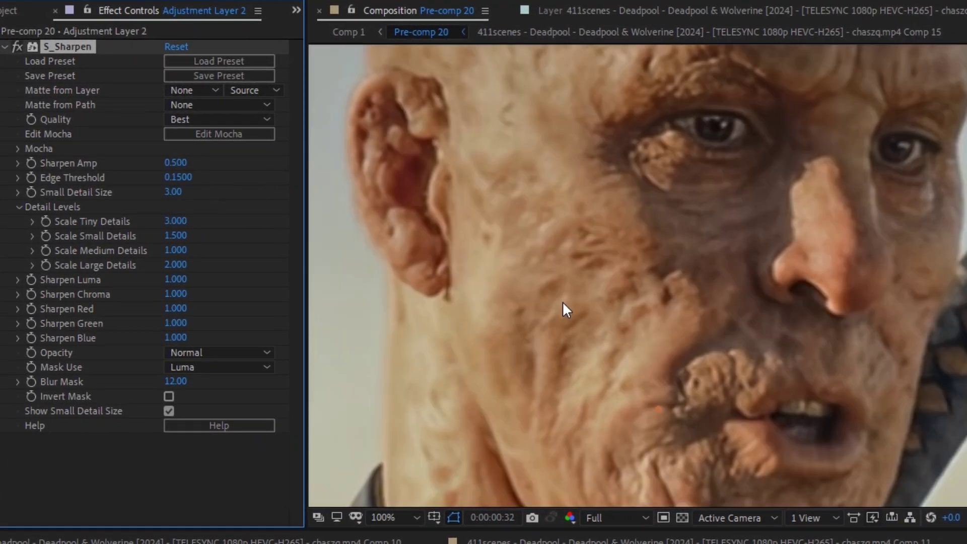
# Apply BCC Unsharp Mask to the adjustment layer, trying Radius 15 and Amount 5.
pyautogui.hotkey('ctrl', 'space')
pyautogui.write('bcc uns')
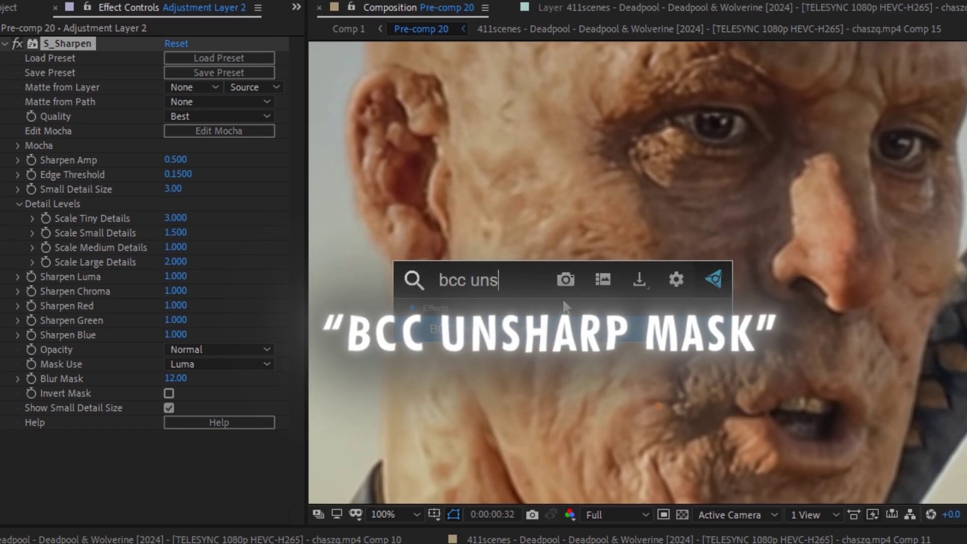
pyautogui.press('Return')
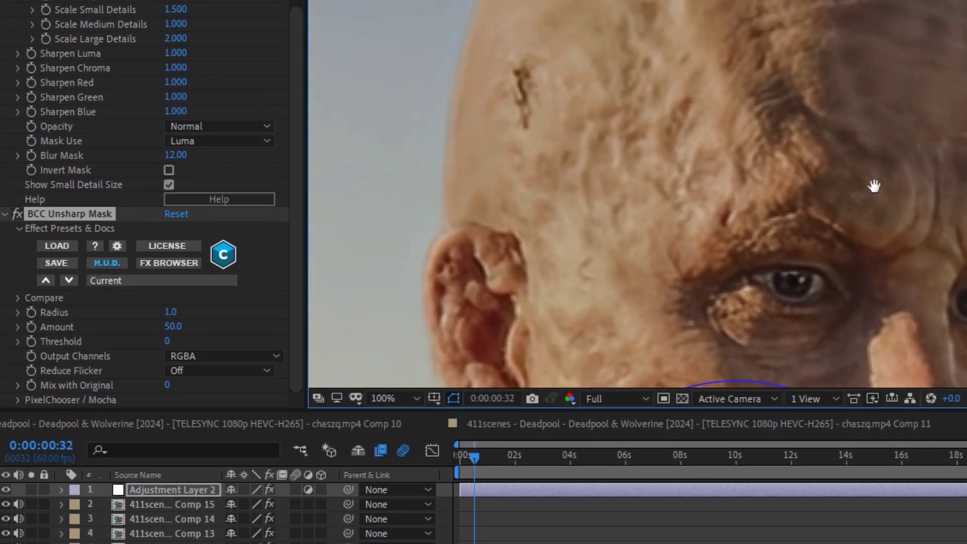
pyautogui.moveTo(872, 186); pyautogui.dragTo(855, 257)
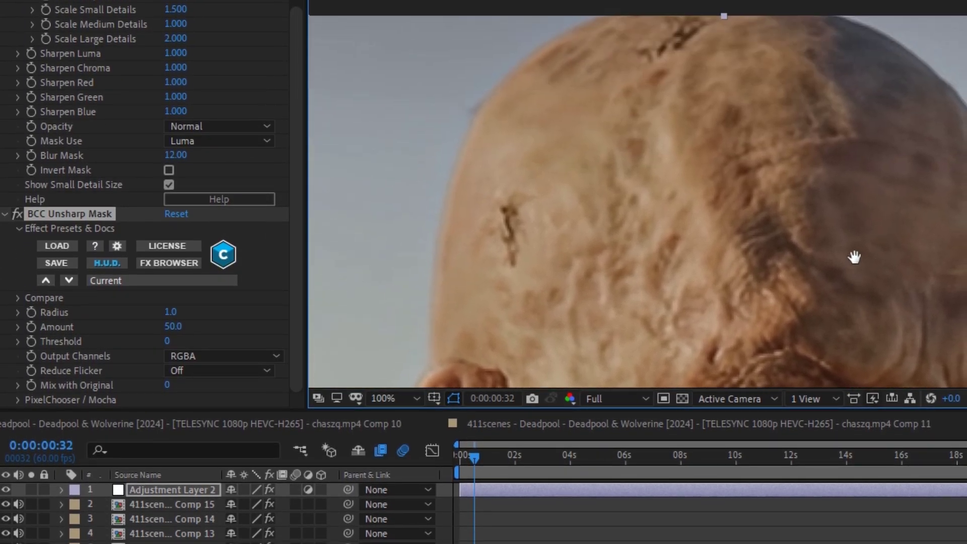
pyautogui.click(175, 312)
pyautogui.press('Return')
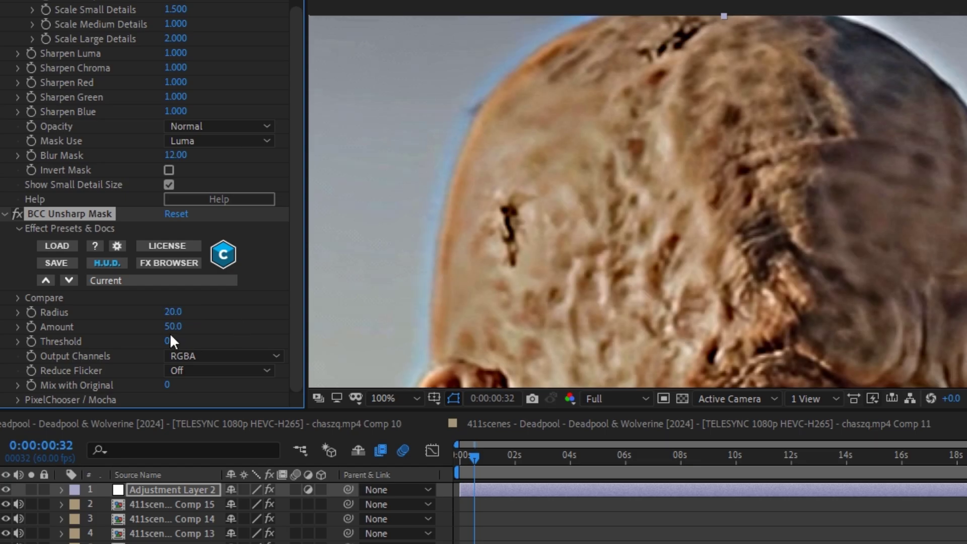
pyautogui.write('5')
pyautogui.press('Tab')
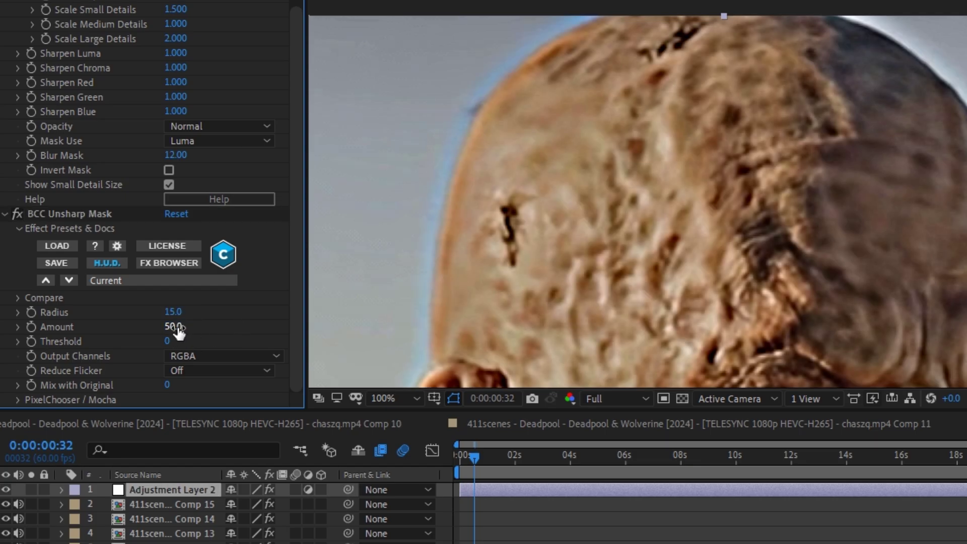
pyautogui.write('5')
pyautogui.press('Return')
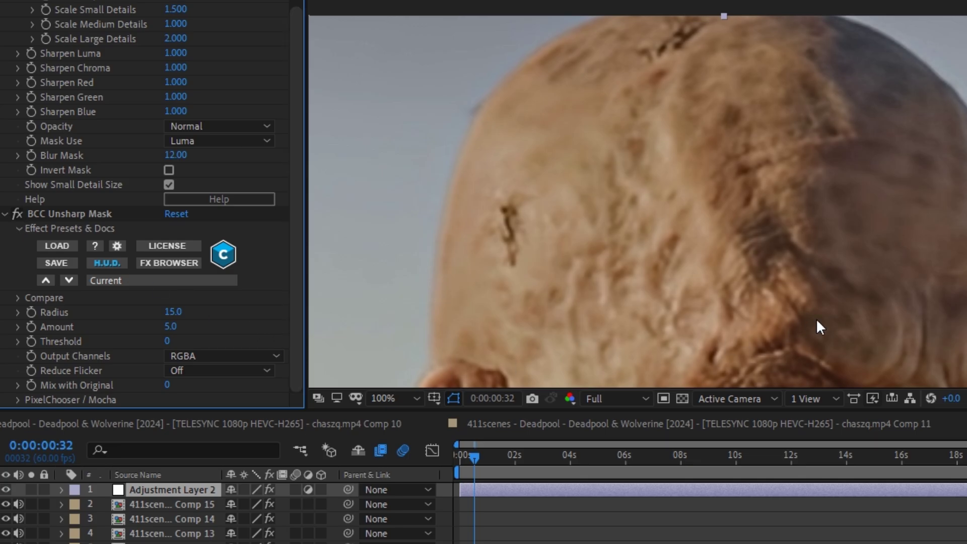
# Refine BCC Unsharp Mask to Radius 16 and Amount 6.
pyautogui.moveTo(821, 328); pyautogui.dragTo(853, 103)
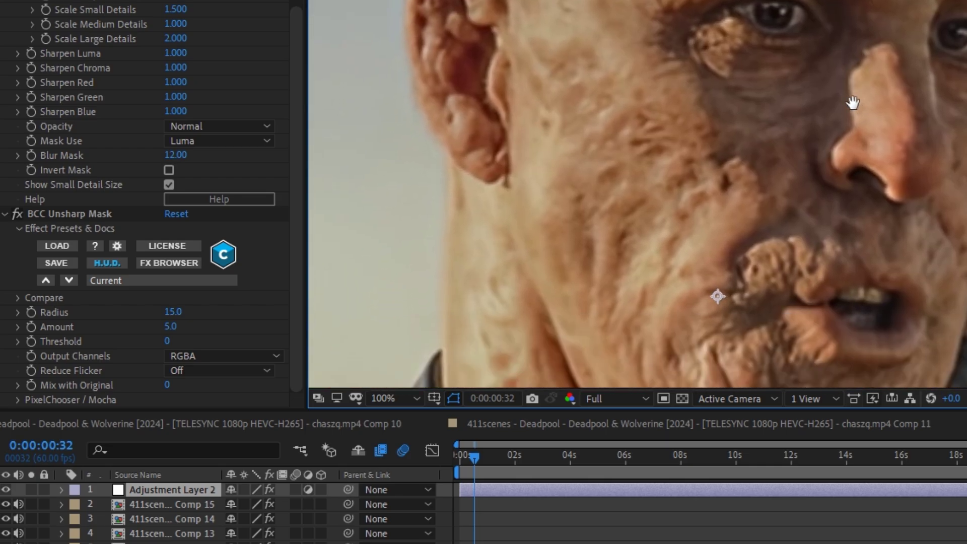
pyautogui.click(174, 312)
pyautogui.write('16')
pyautogui.press('Tab')
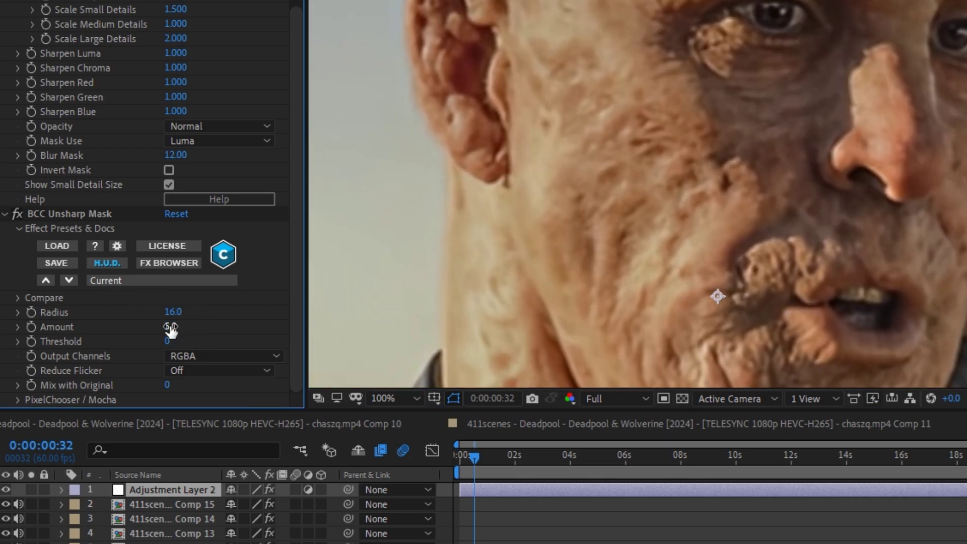
pyautogui.write('6')
pyautogui.press('Return')
pyautogui.click(5, 489)
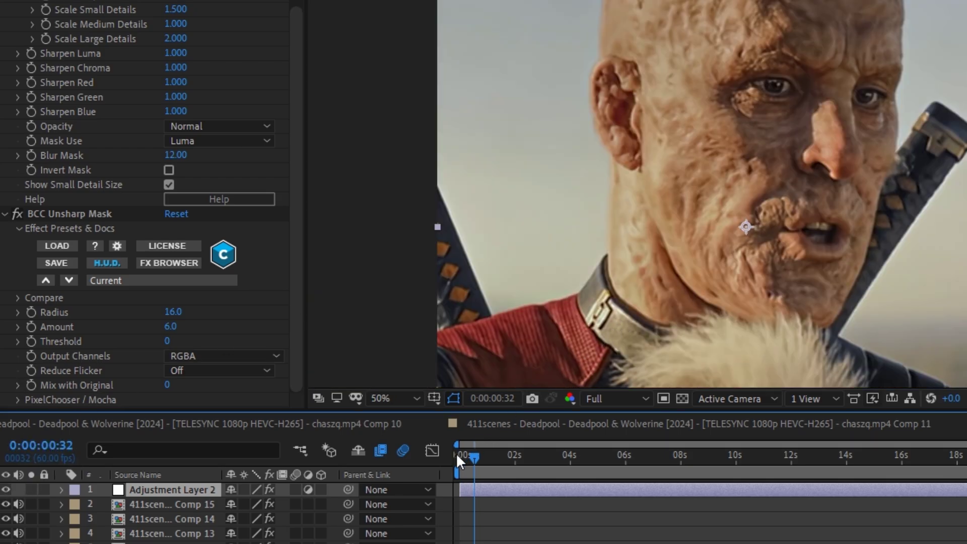
# Set Adjustment Layer 2's Opacity to 50%, deselect it, and fit the frame in the viewer.
pyautogui.press('t')
pyautogui.click(241, 503)
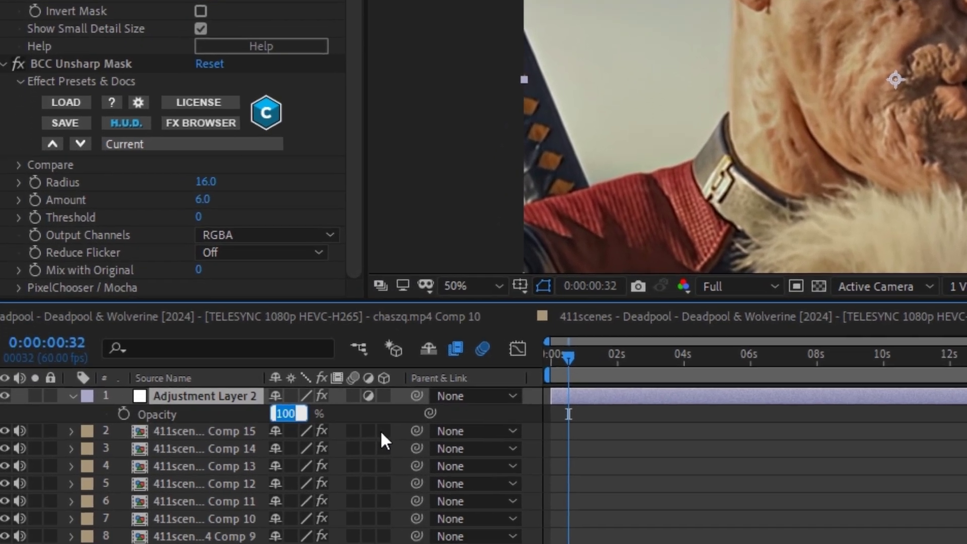
pyautogui.write('50')
pyautogui.press('Return')
pyautogui.scroll(2, 570, 143)
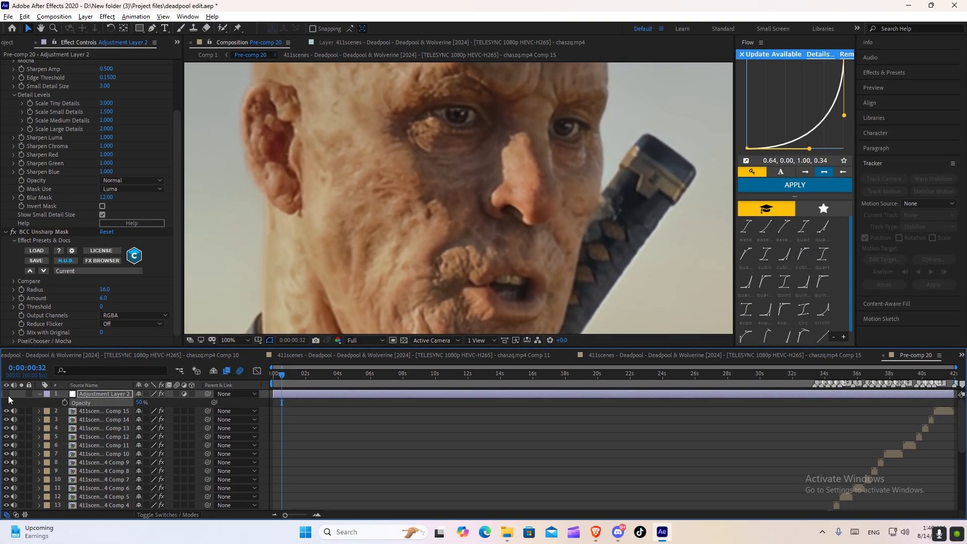
pyautogui.scroll(-2, 337, 301)
pyautogui.click(22, 404)
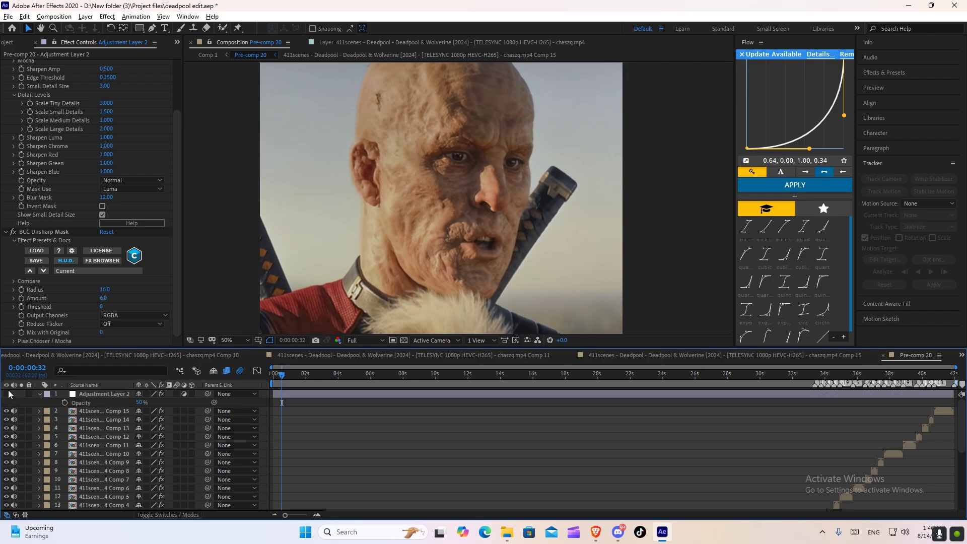
pyautogui.click(234, 340)
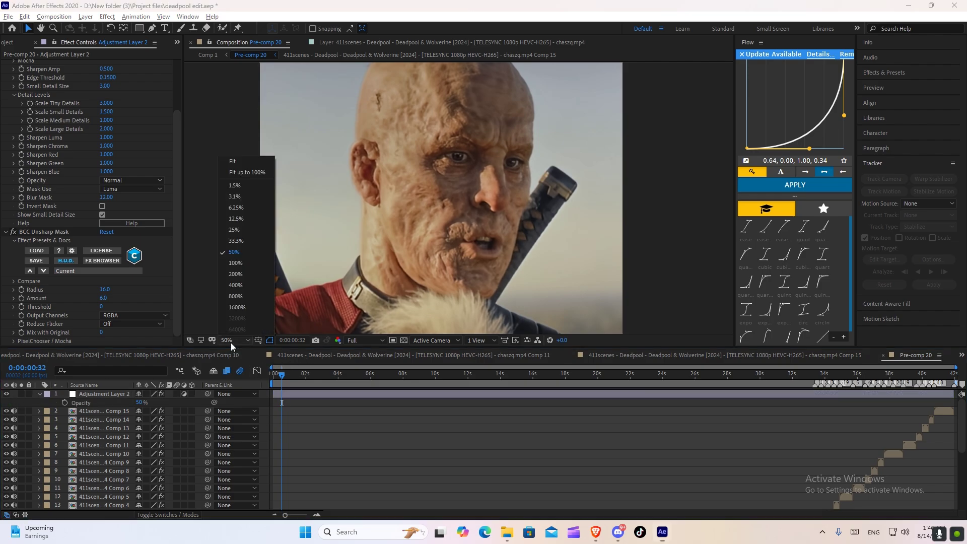
pyautogui.click(245, 175)
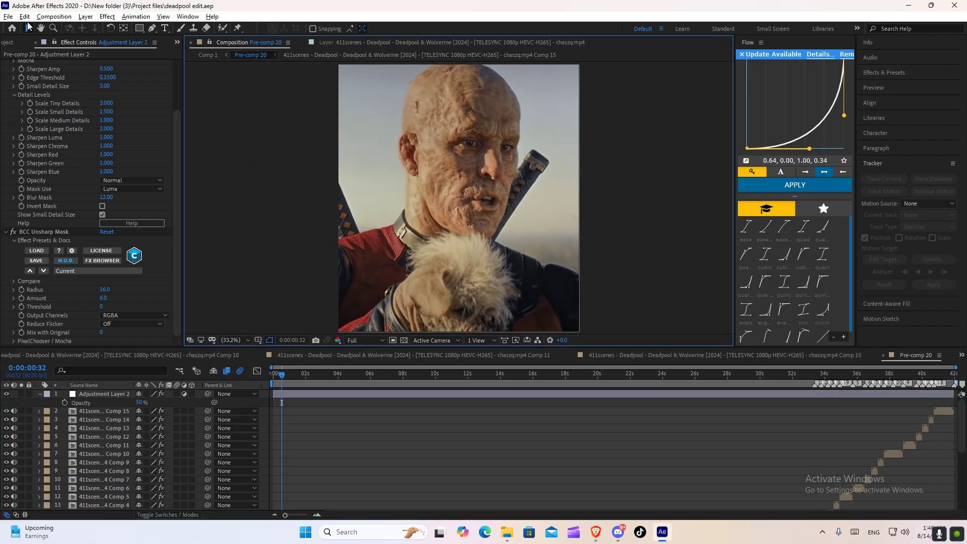
# Queue Pre-comp 20 for rendering as QuickTime with the Apple ProRes 4444 codec.
pyautogui.click(8, 16)
pyautogui.click(217, 180)
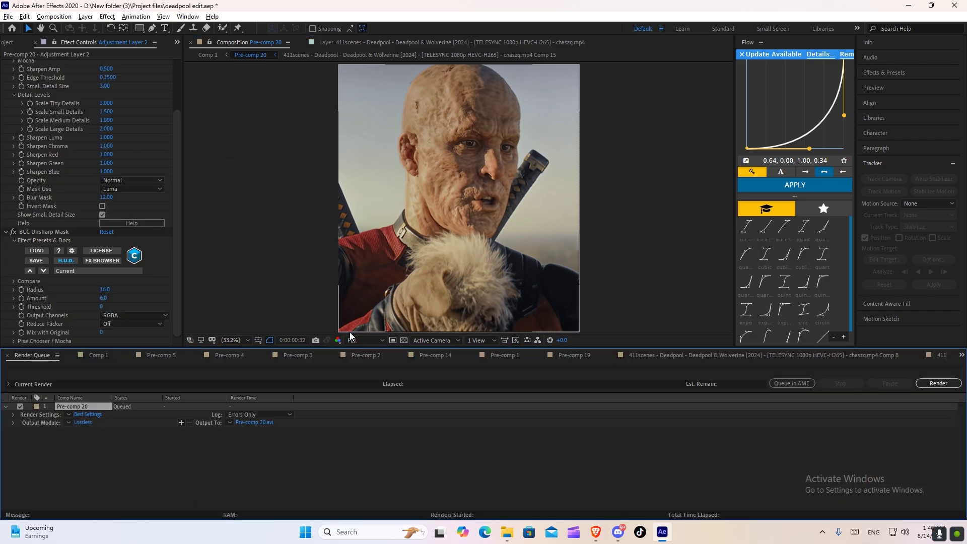
pyautogui.click(84, 423)
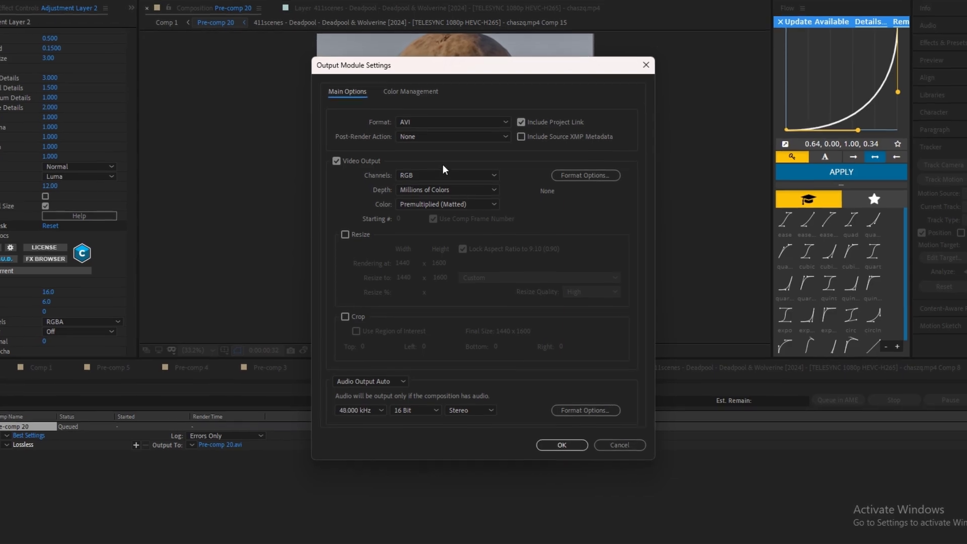
pyautogui.click(428, 123)
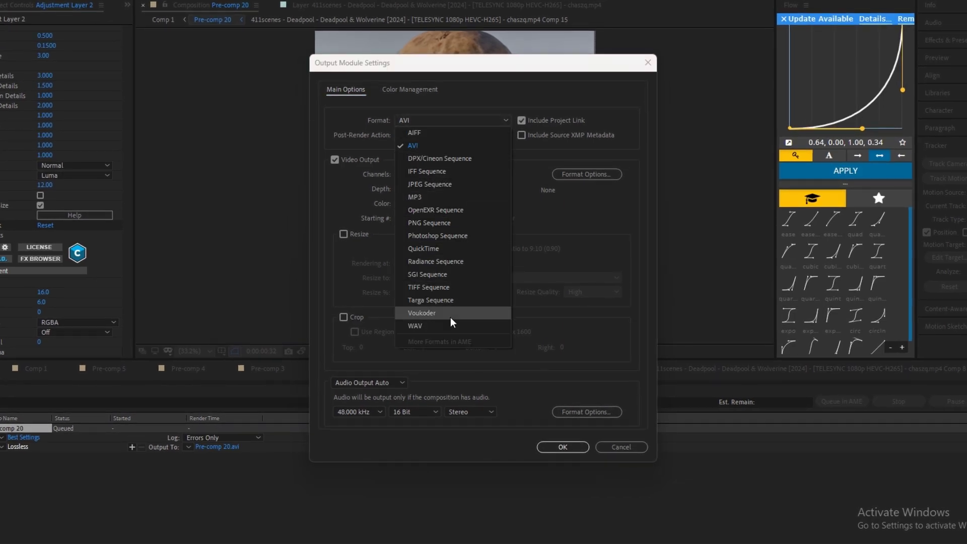
pyautogui.click(436, 248)
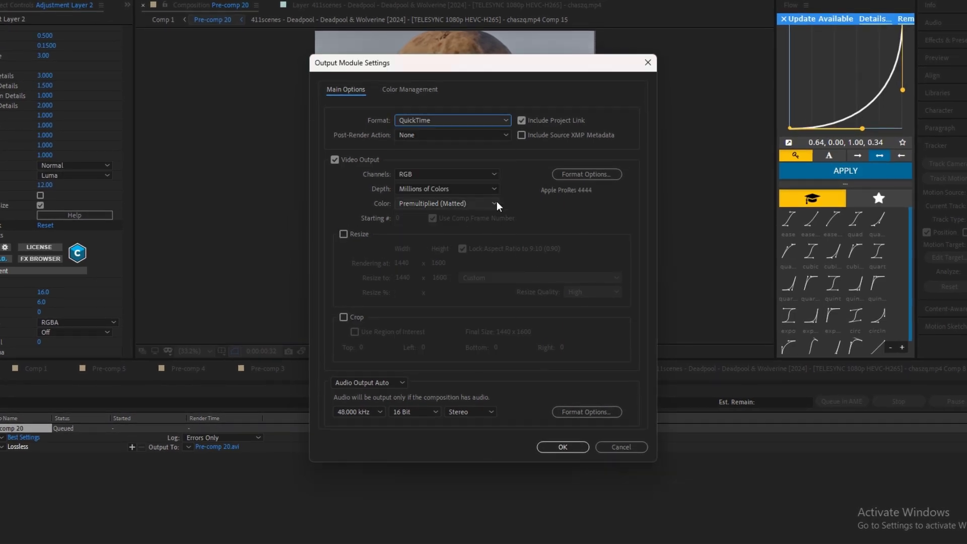
pyautogui.click(570, 174)
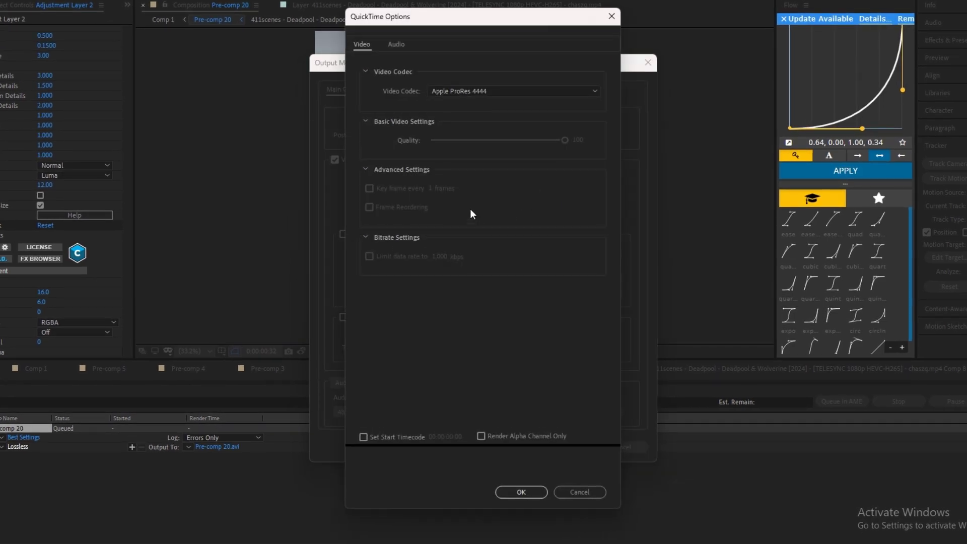
pyautogui.click(451, 92)
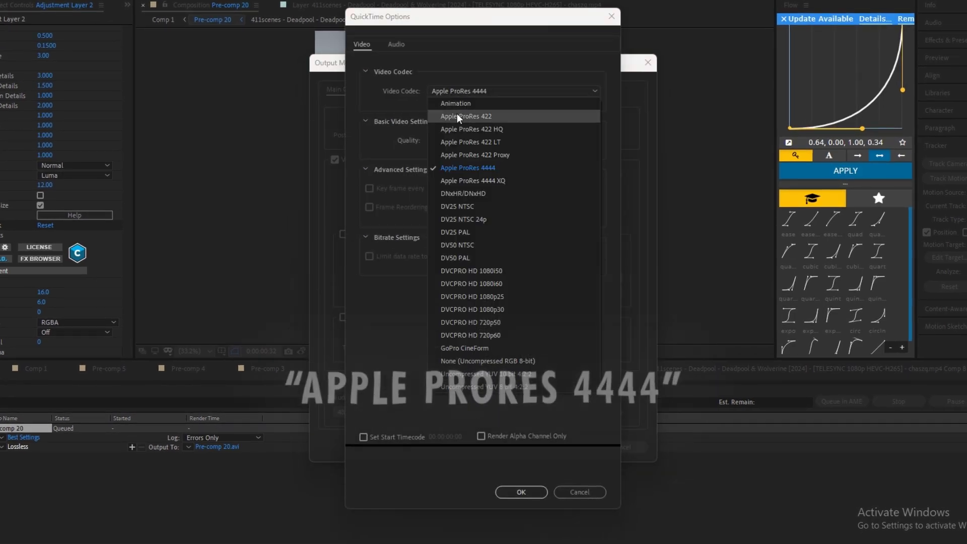
pyautogui.click(473, 169)
pyautogui.click(539, 495)
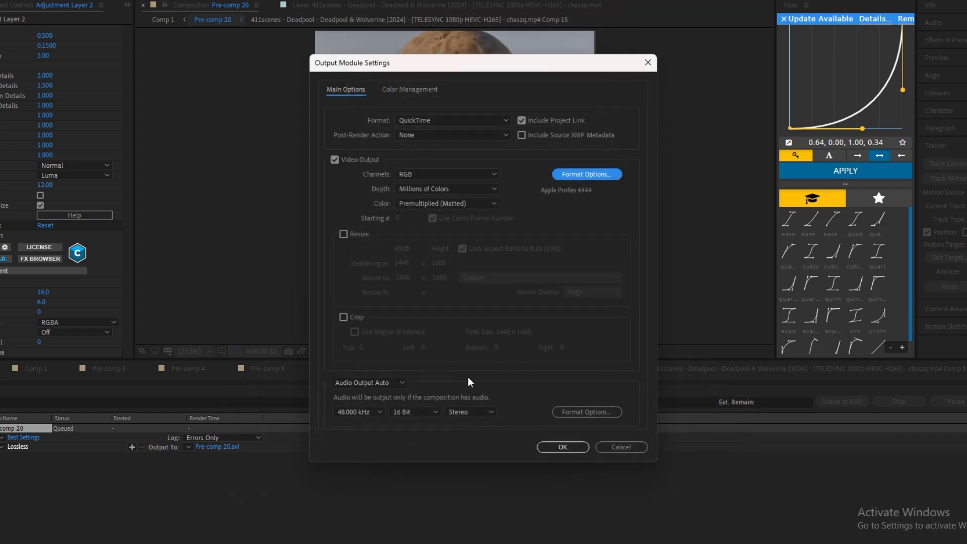
# Set output channels to RGB + Alpha and turn audio output off.
pyautogui.click(439, 174)
pyautogui.click(437, 213)
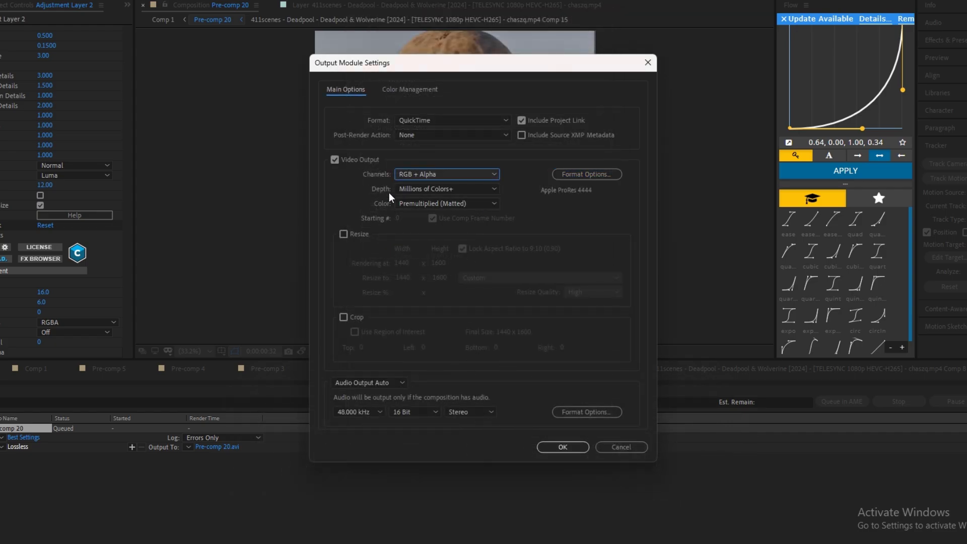
pyautogui.click(361, 383)
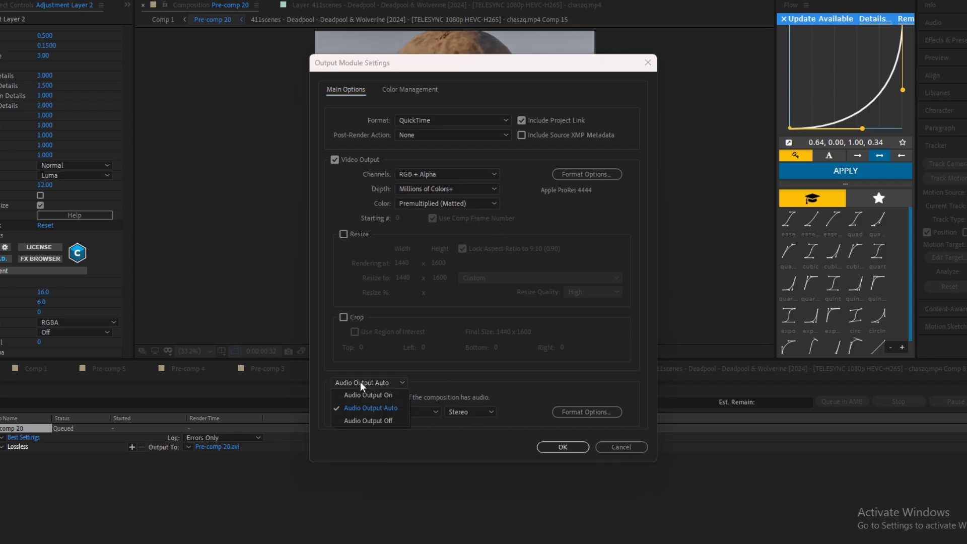
pyautogui.click(364, 420)
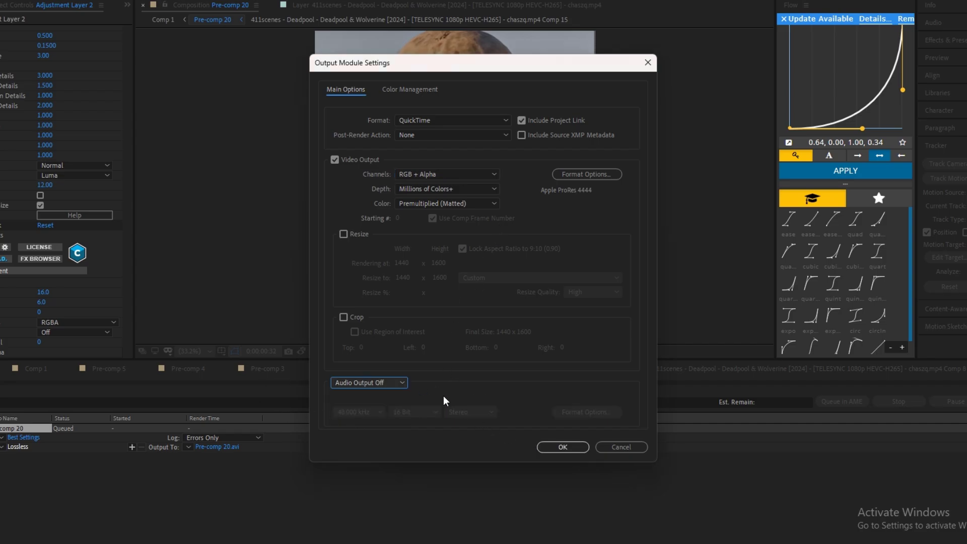
pyautogui.click(567, 448)
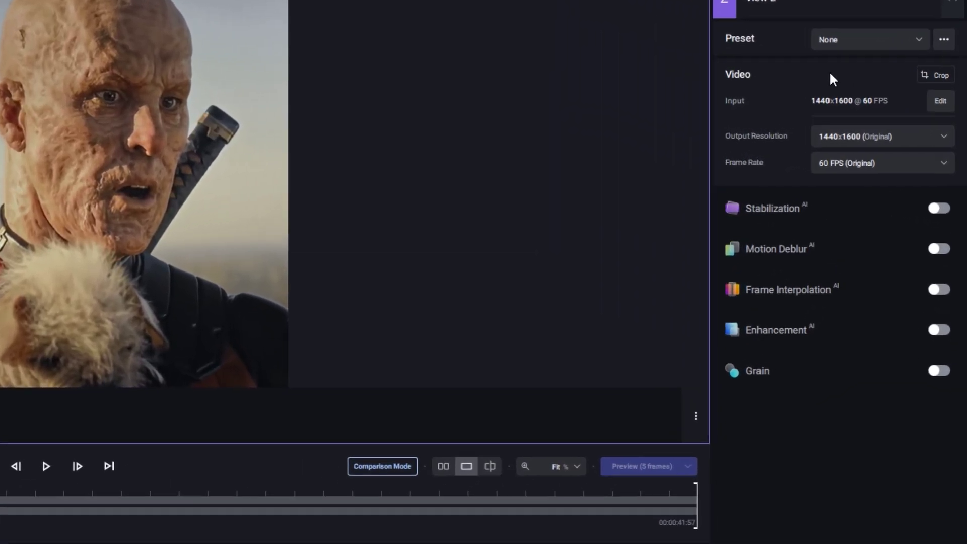
# Set the Topaz output resolution to 2x upscale and adjust Fix Compression.
pyautogui.click(819, 151)
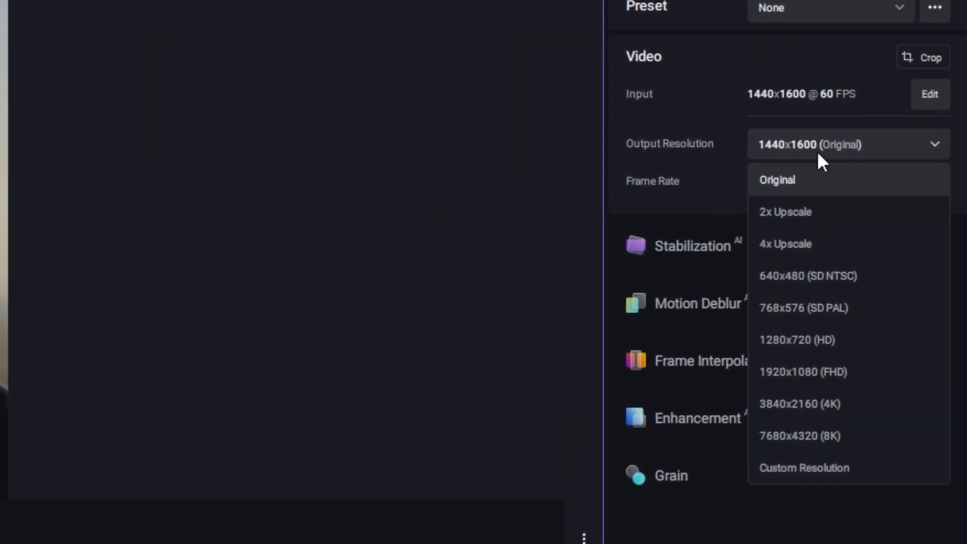
pyautogui.click(816, 211)
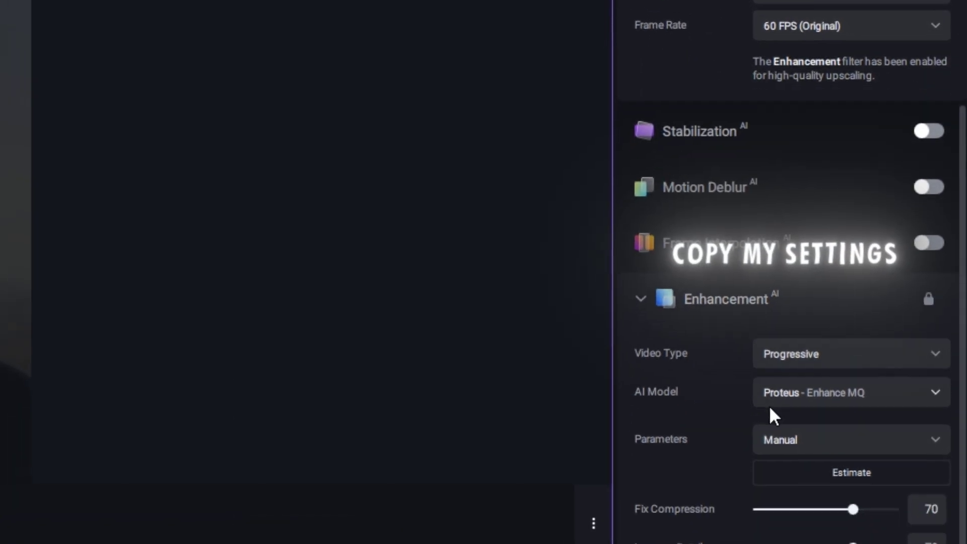
pyautogui.click(941, 304)
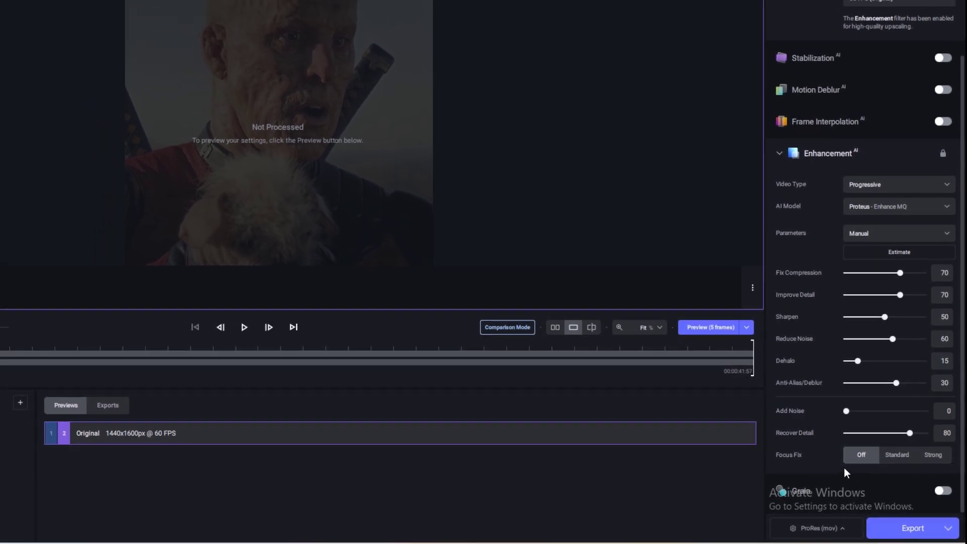
# Keep ProRes as the export codec in Preview & Export Settings.
pyautogui.click(821, 526)
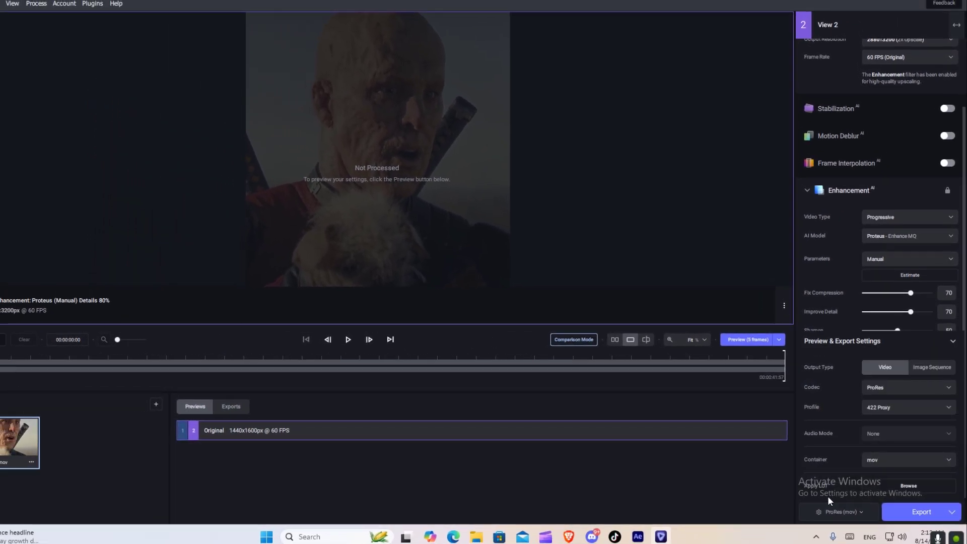
pyautogui.click(893, 390)
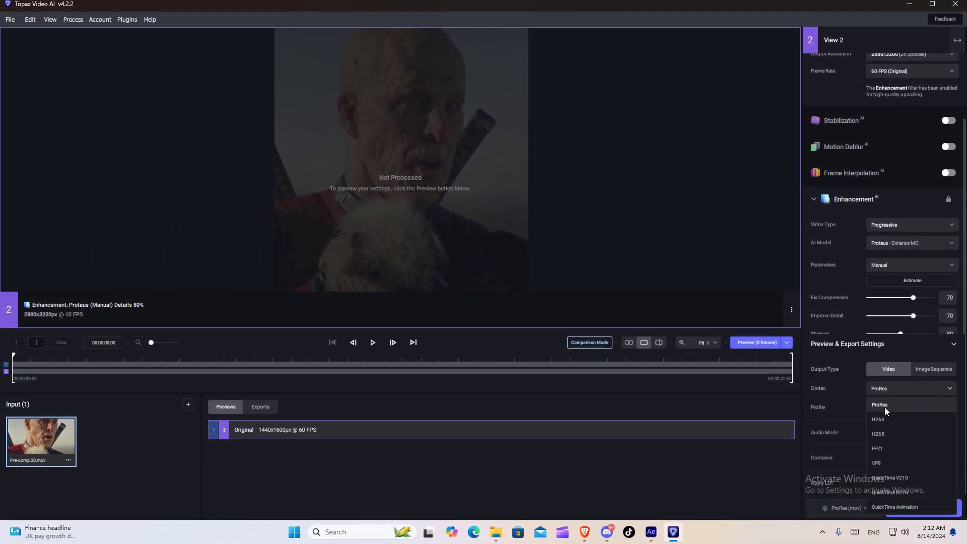
pyautogui.click(885, 408)
pyautogui.click(856, 345)
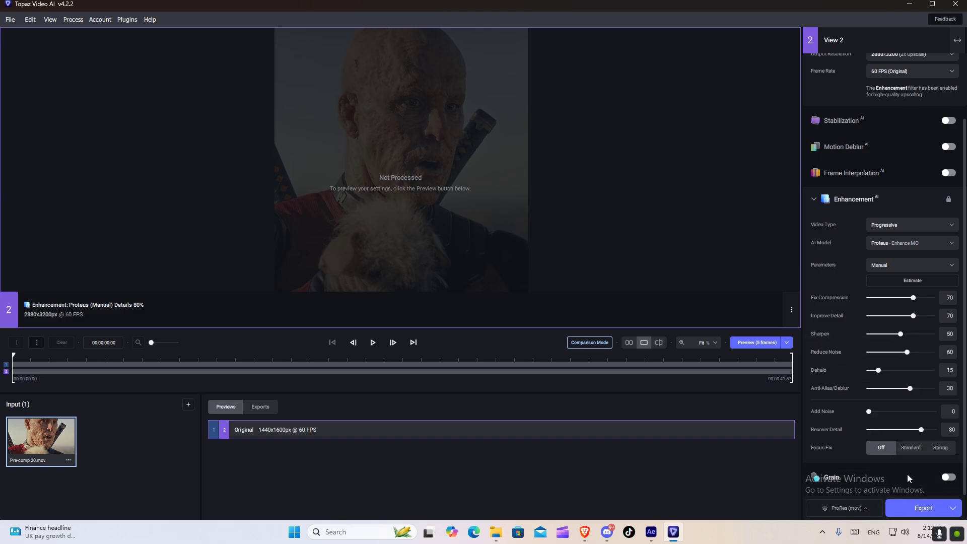
# Render a five-frame enhancement preview, zoom in, and compare it side by side with the original.
pyautogui.click(743, 343)
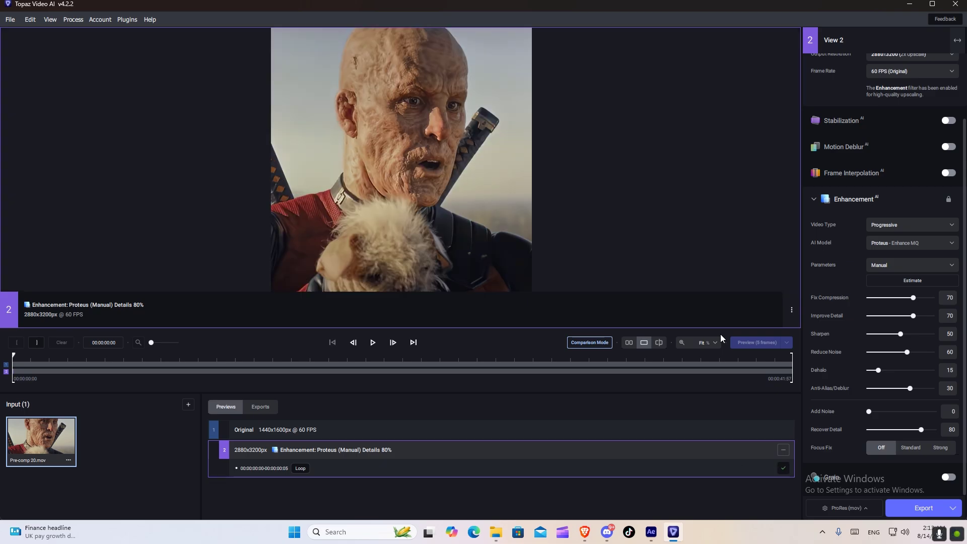
pyautogui.scroll(1, 480, 214)
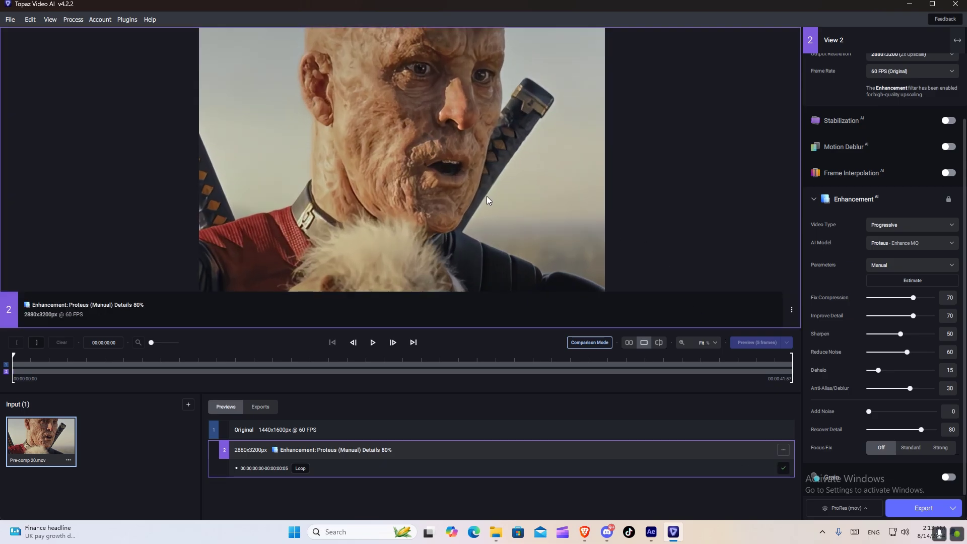
pyautogui.scroll(1, 487, 195)
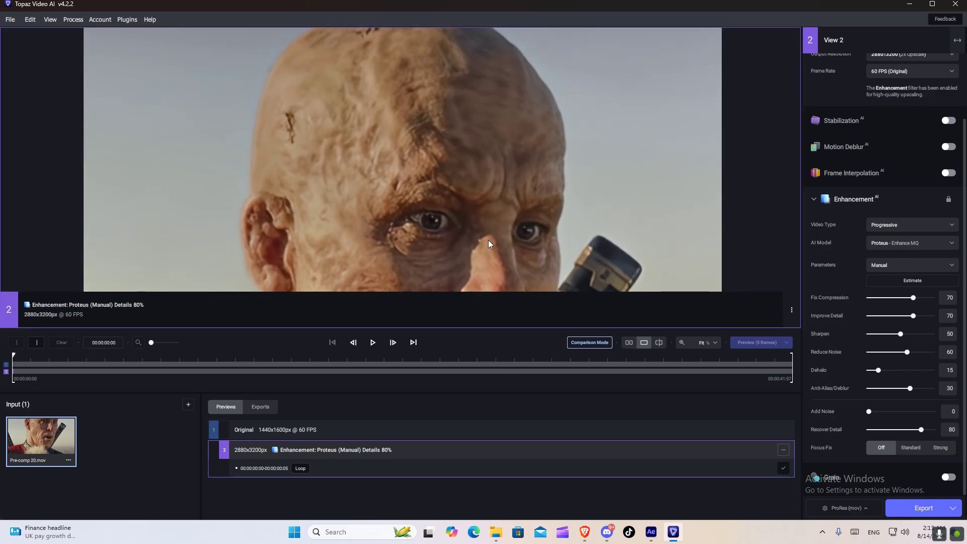
pyautogui.scroll(1, 488, 240)
pyautogui.scroll(1, 488, 240)
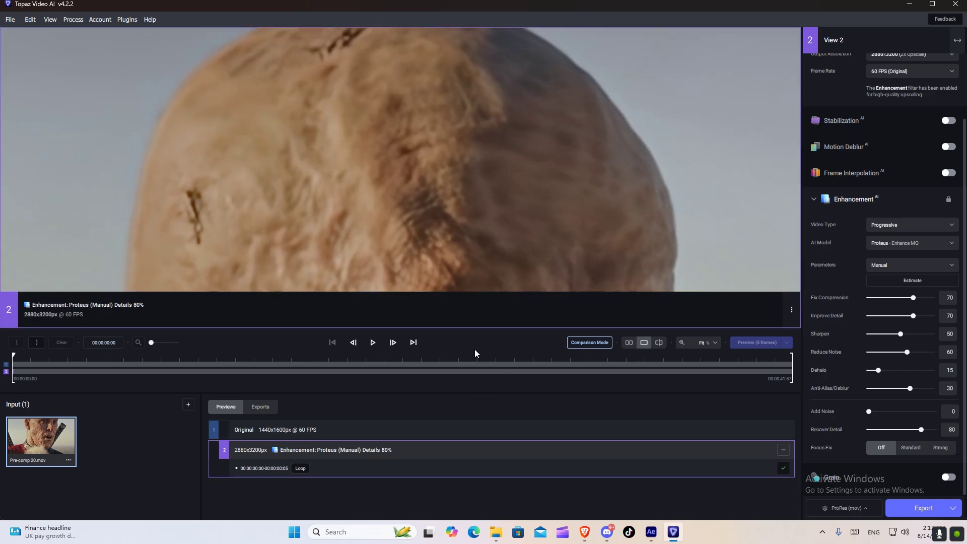
pyautogui.click(629, 343)
# Remove the enhanced preview and start exporting the upscaled clip.
pyautogui.click(783, 450)
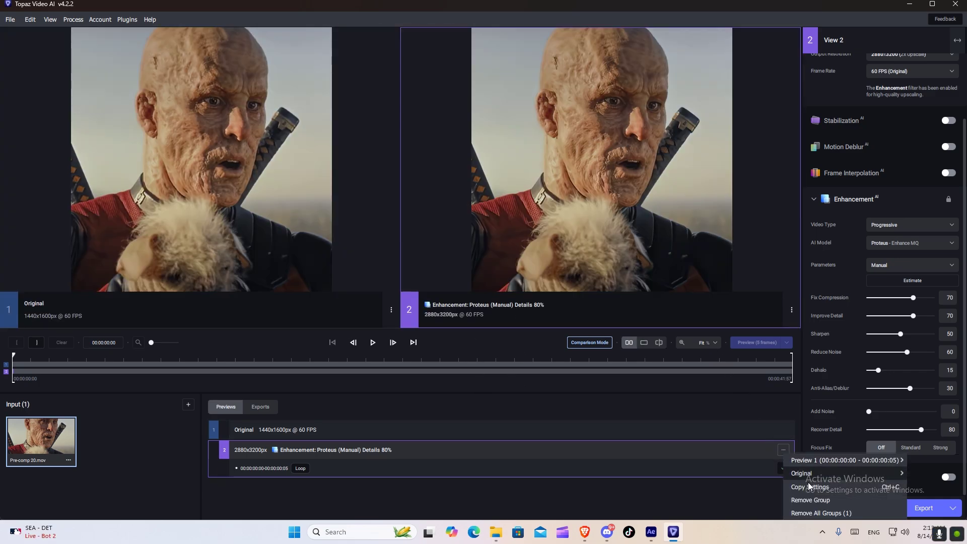
pyautogui.click(811, 500)
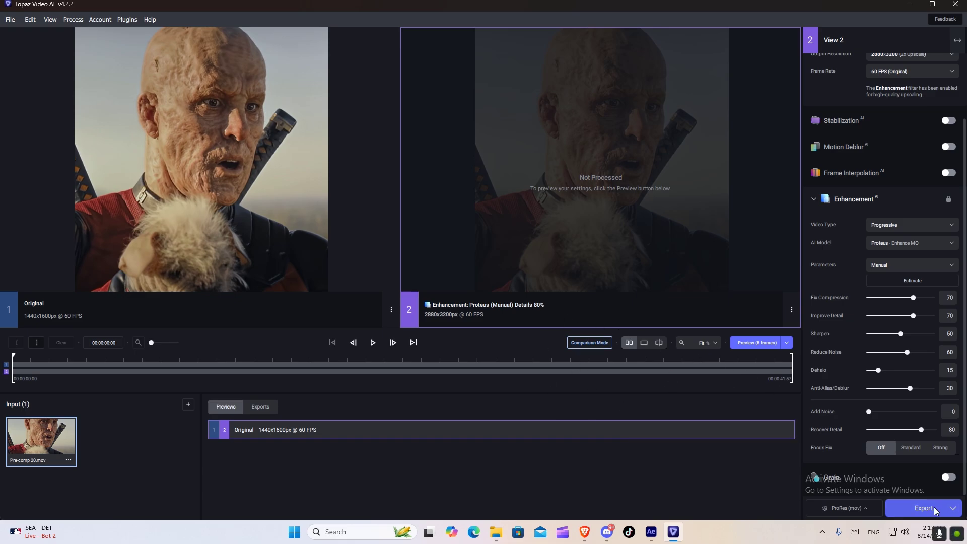
pyautogui.click(920, 509)
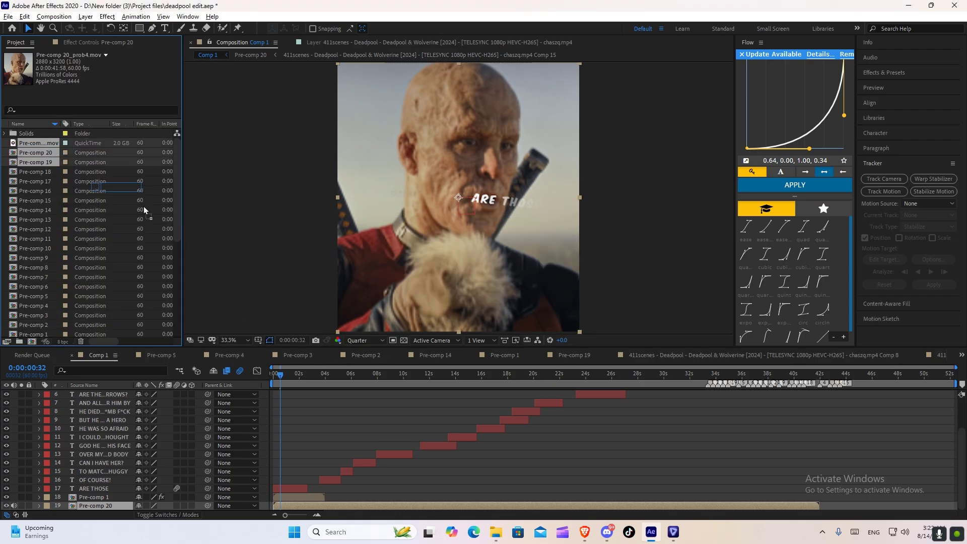
# Alt-drag the upscaled ProRes .mov onto Pre-comp 20 and set its Scale to 50%.
pyautogui.moveTo(38, 142); pyautogui.dragTo(101, 506)
pyautogui.scroll(-1, 345, 476)
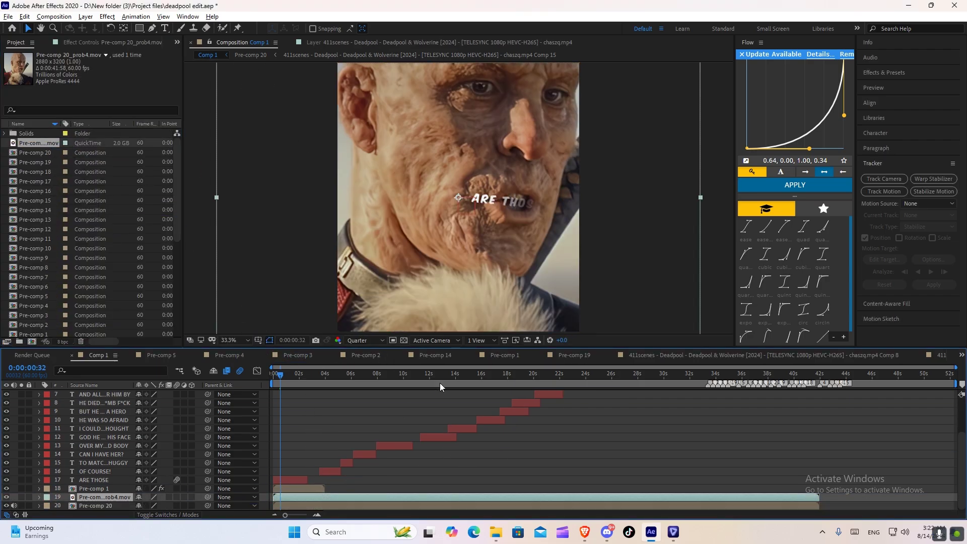
pyautogui.press('s')
pyautogui.write('58')
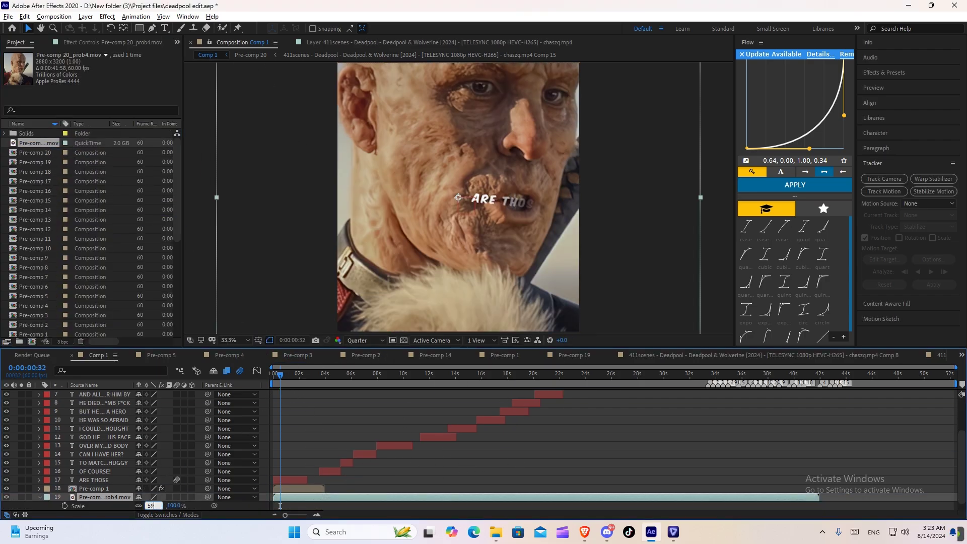
pyautogui.press('Return')
# Inspect the face at Full resolution and 100% zoom, then return to half-size view.
pyautogui.click(367, 343)
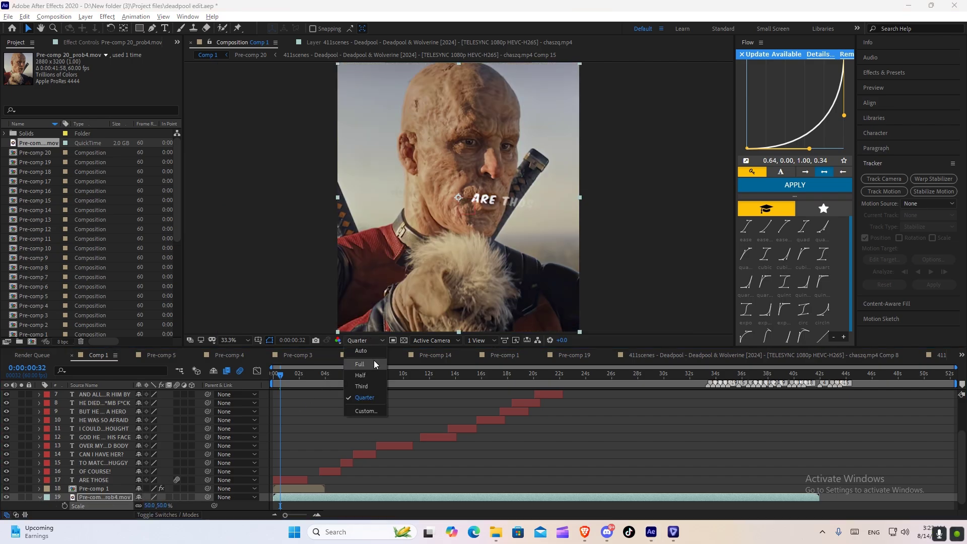
pyautogui.click(374, 361)
pyautogui.press('/')
pyautogui.moveTo(569, 137); pyautogui.dragTo(539, 301)
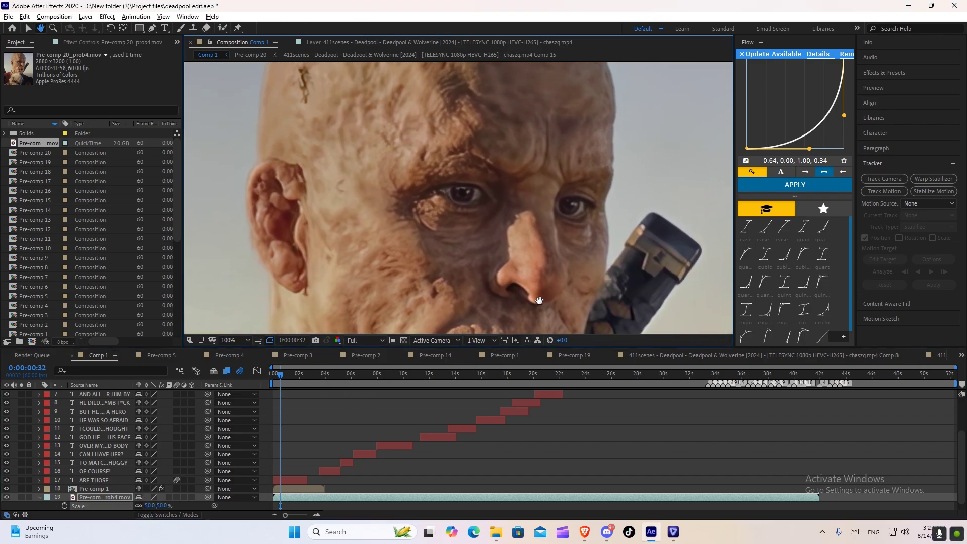
pyautogui.scroll(-1, 17, 506)
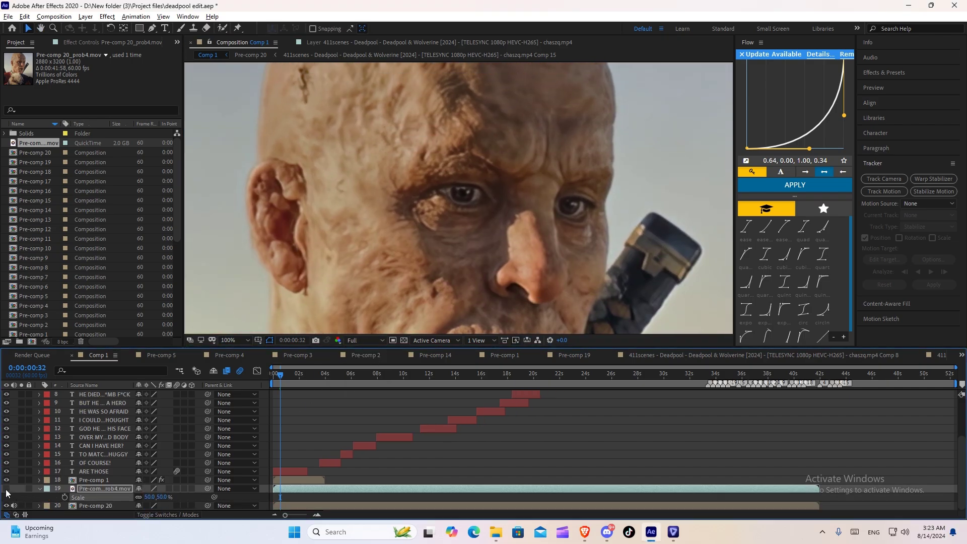
pyautogui.press(',')
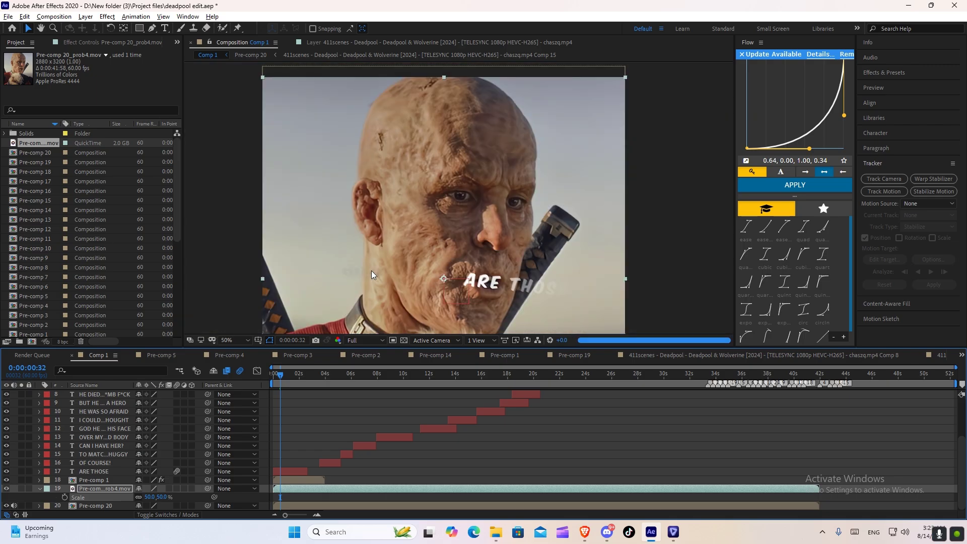
# Add an adjustment layer above the upscaled clip, apply a sharpening effect from the search, and fit the view.
pyautogui.click(86, 17)
pyautogui.moveTo(101, 28)
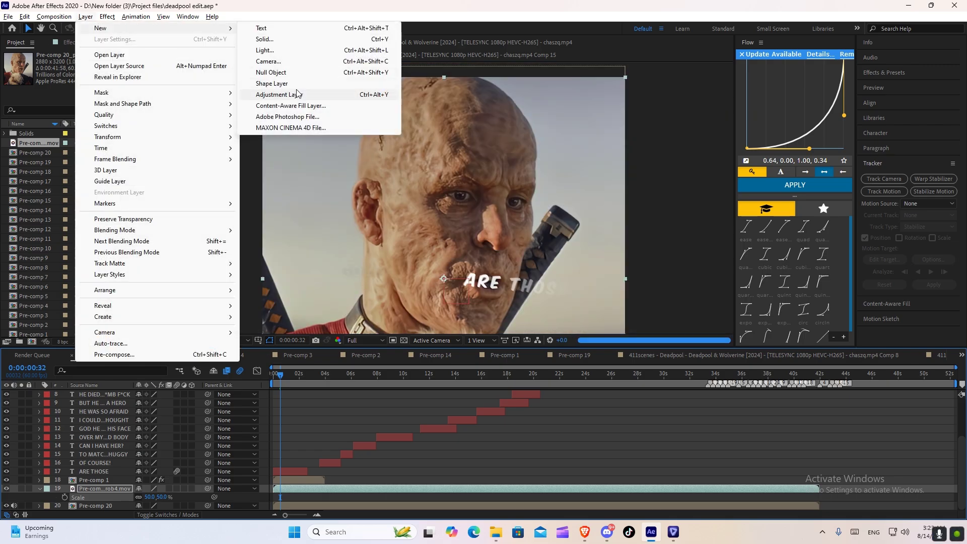
pyautogui.click(300, 96)
pyautogui.hotkey('ctrl', 'space')
pyautogui.write('br')
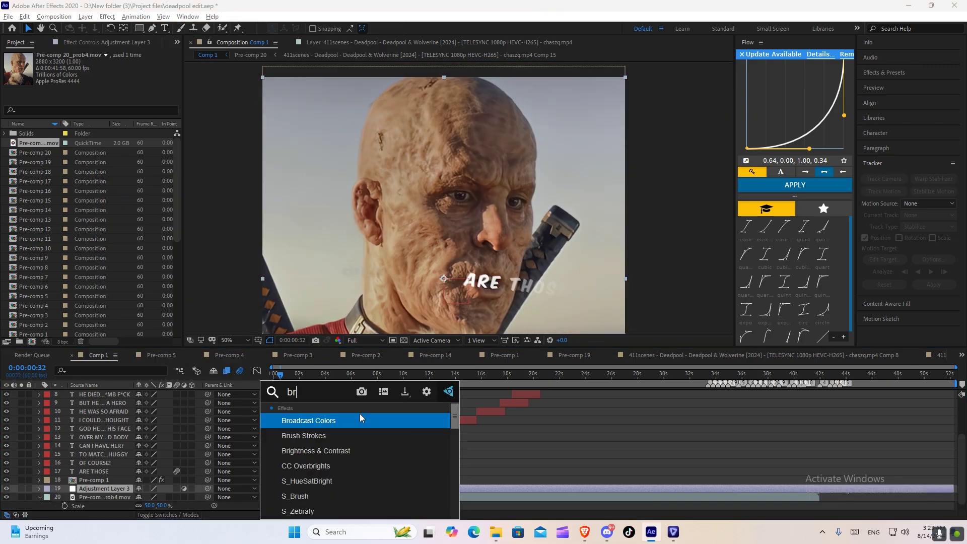
pyautogui.write('ig')
pyautogui.press('Down')
pyautogui.press('Down')
pyautogui.press('Down')
pyautogui.press('Down')
pyautogui.press('Return')
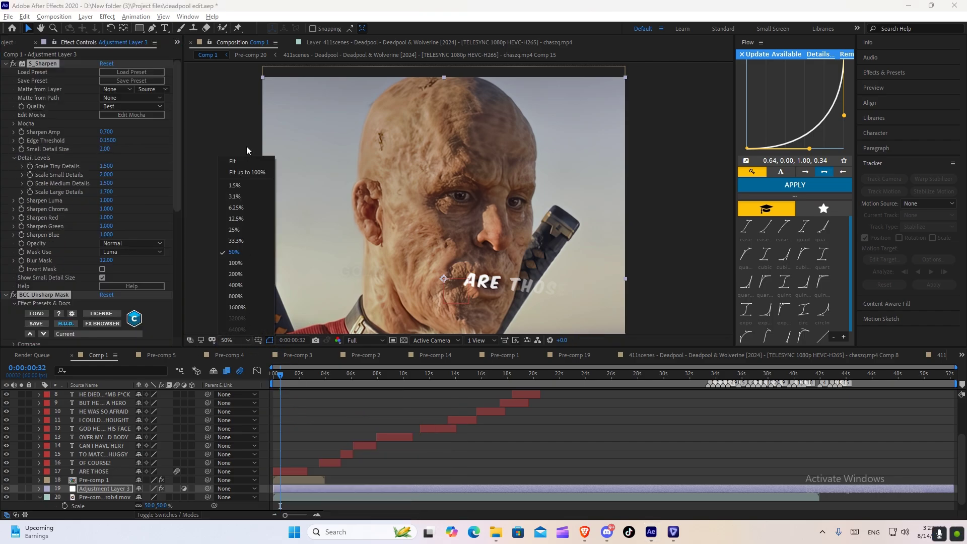
pyautogui.click(247, 162)
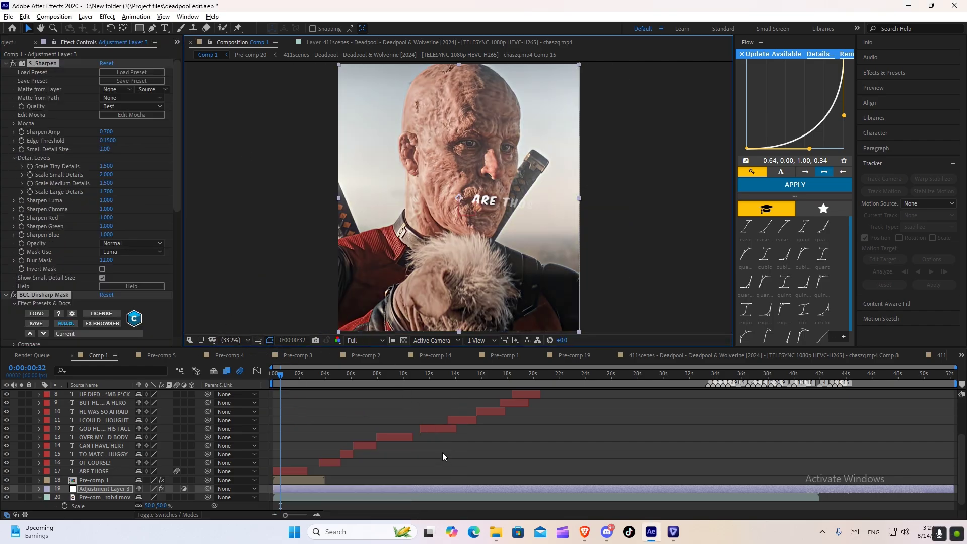
pyautogui.click(442, 457)
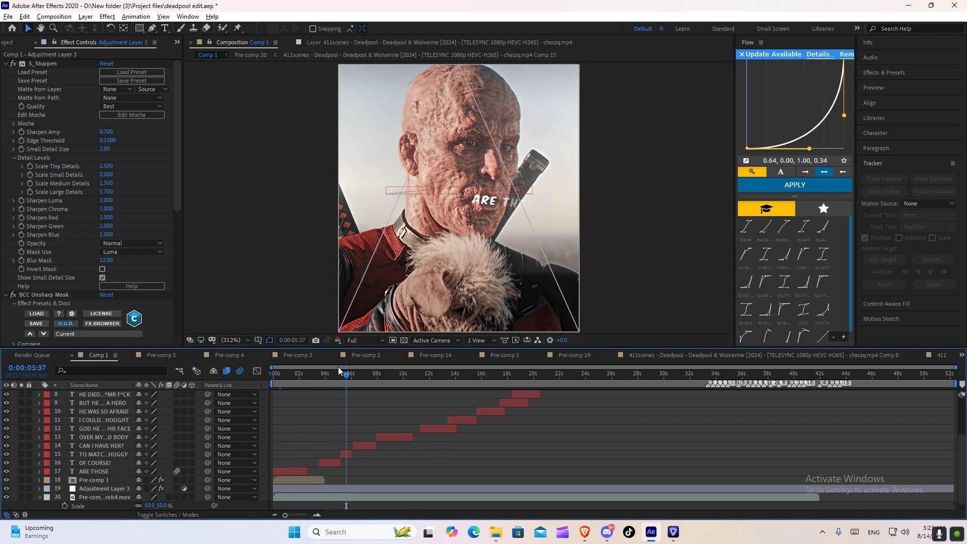